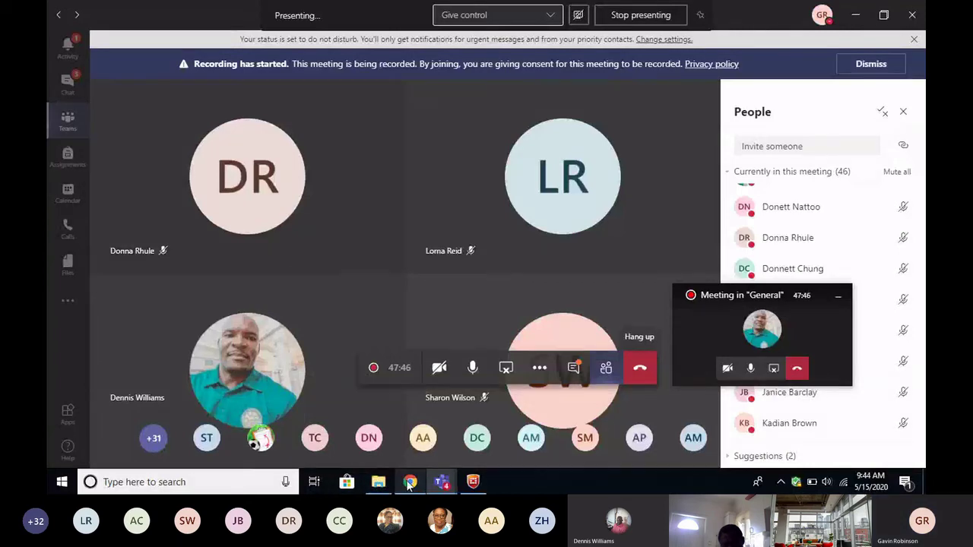
# Bring Chrome forward, glance at the cxc.org tab, then return to the CXC SBA 2020 email.
pyautogui.click(409, 482)
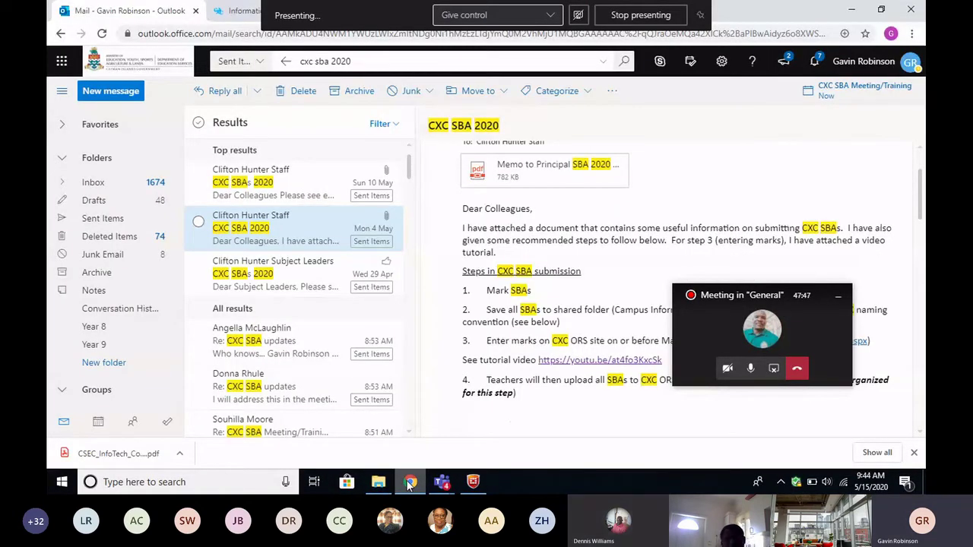
pyautogui.click(245, 10)
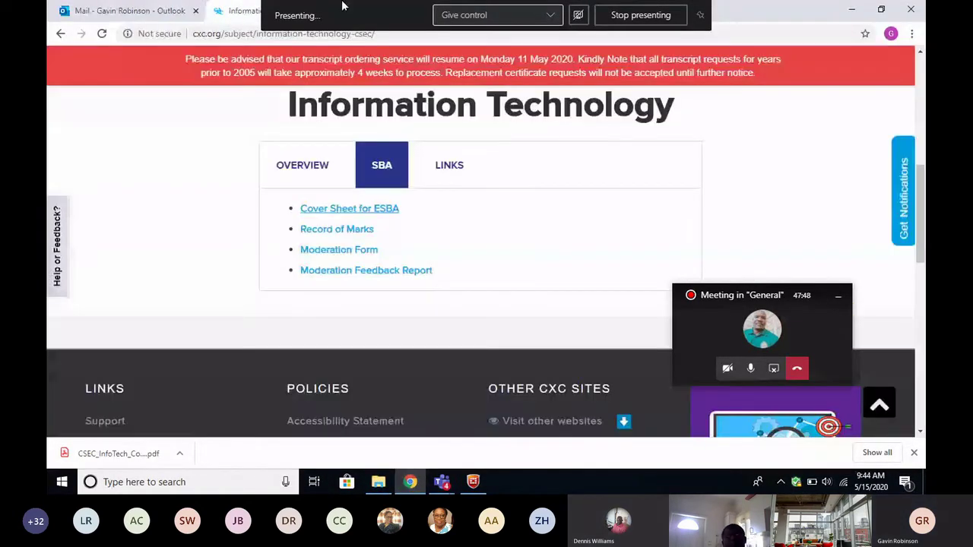
pyautogui.click(161, 12)
pyautogui.moveTo(760, 313); pyautogui.dragTo(585, 449)
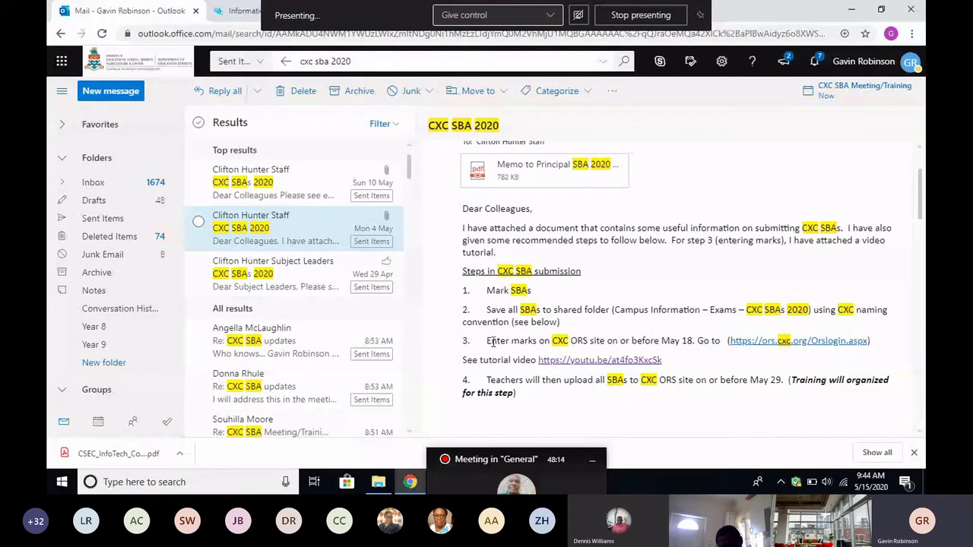
# Highlight step 3 and the tutorial video line, then switch to the CXC Information Technology page.
pyautogui.moveTo(492, 341); pyautogui.dragTo(882, 356)
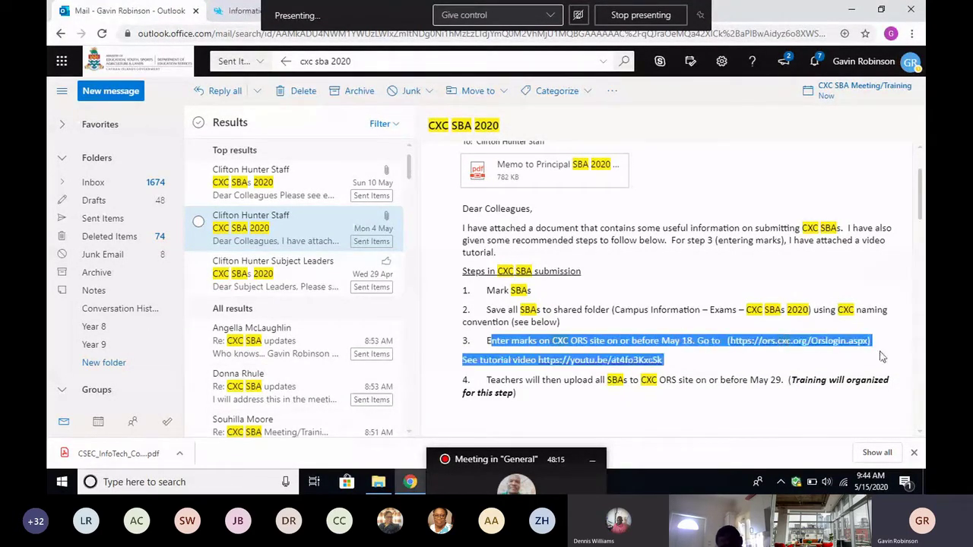
pyautogui.click(717, 363)
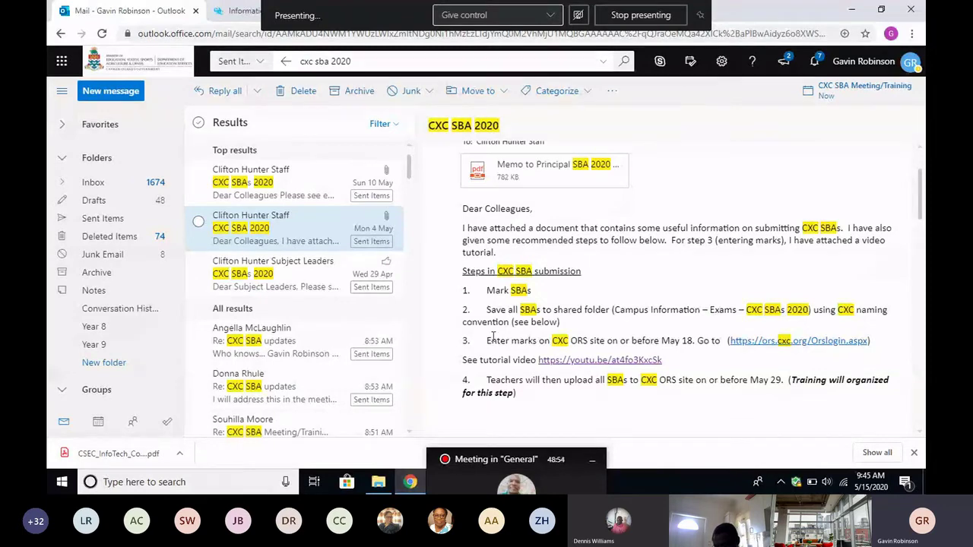
pyautogui.moveTo(487, 340); pyautogui.dragTo(722, 366)
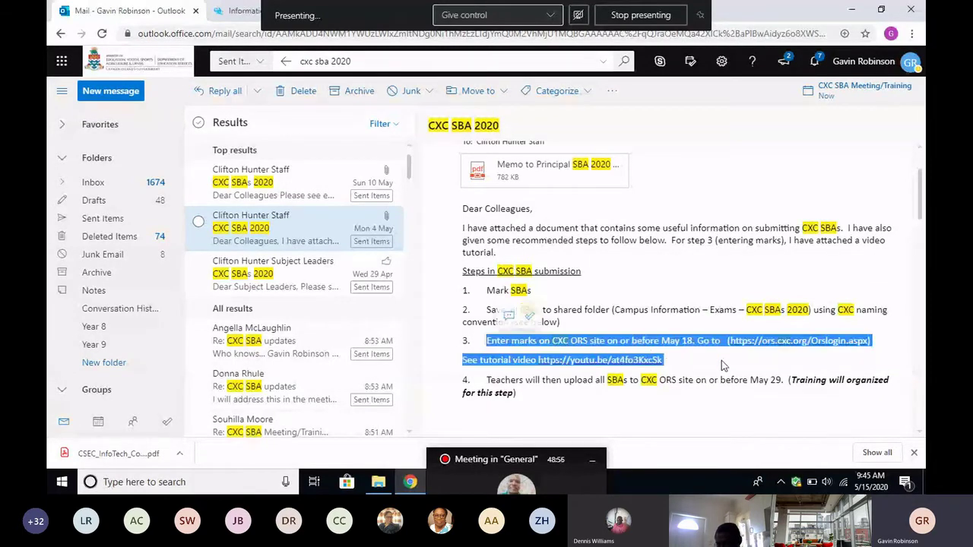
pyautogui.click(236, 10)
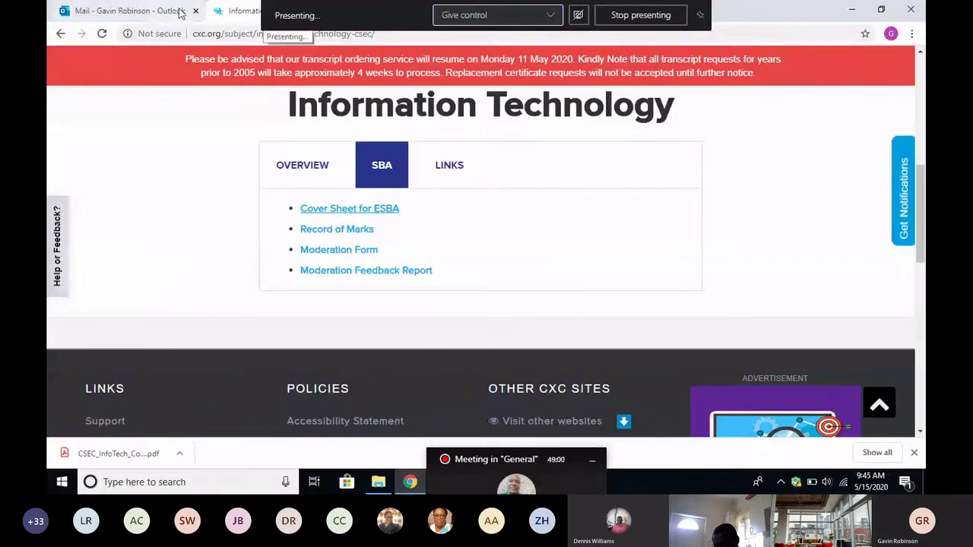
# Log in to ors.cxc.org with the teacher's User Id and password for 2020 JUNE CSEC.
pyautogui.click(213, 37)
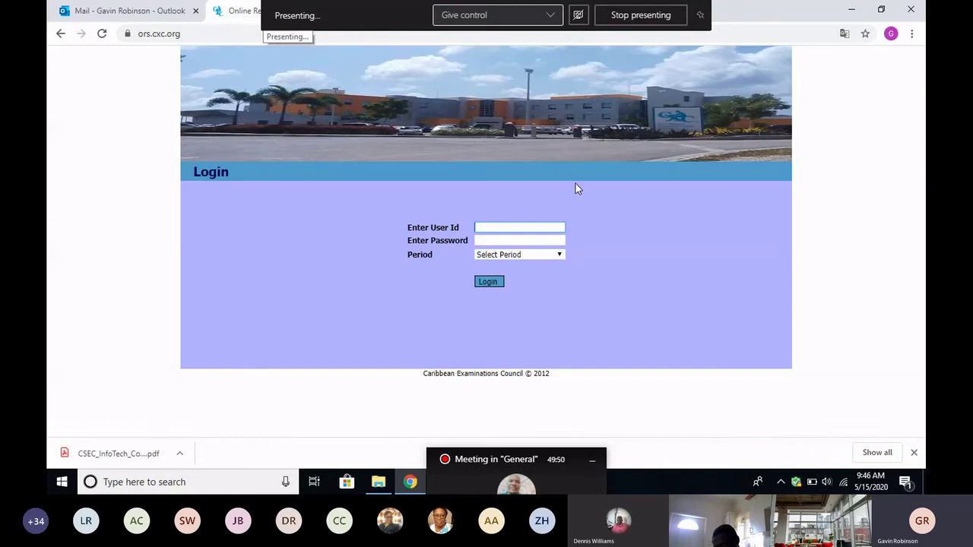
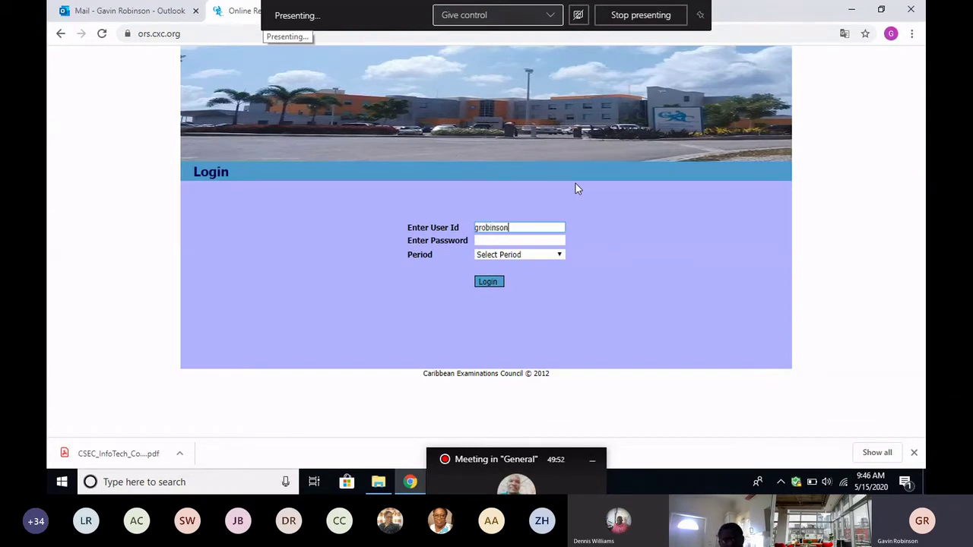
pyautogui.click(499, 241)
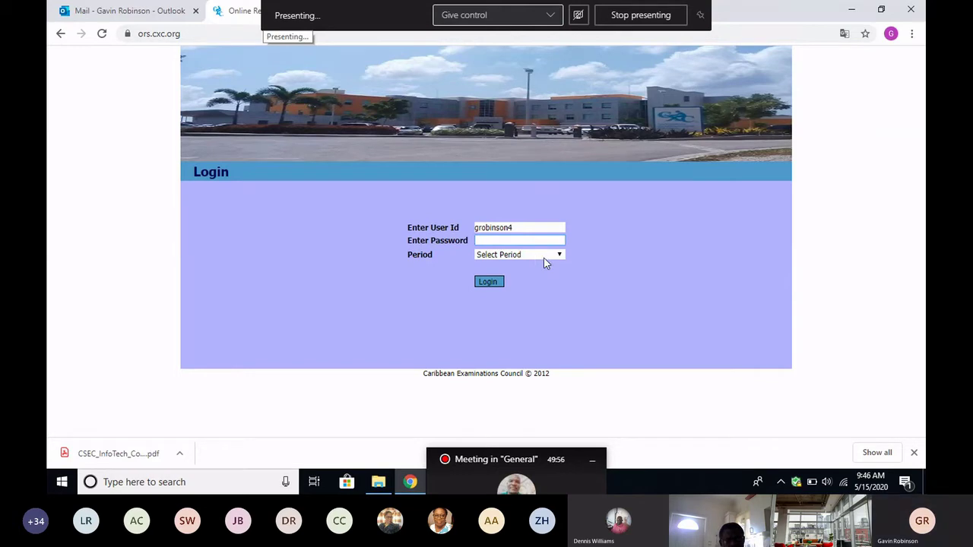
pyautogui.write('•••••••')
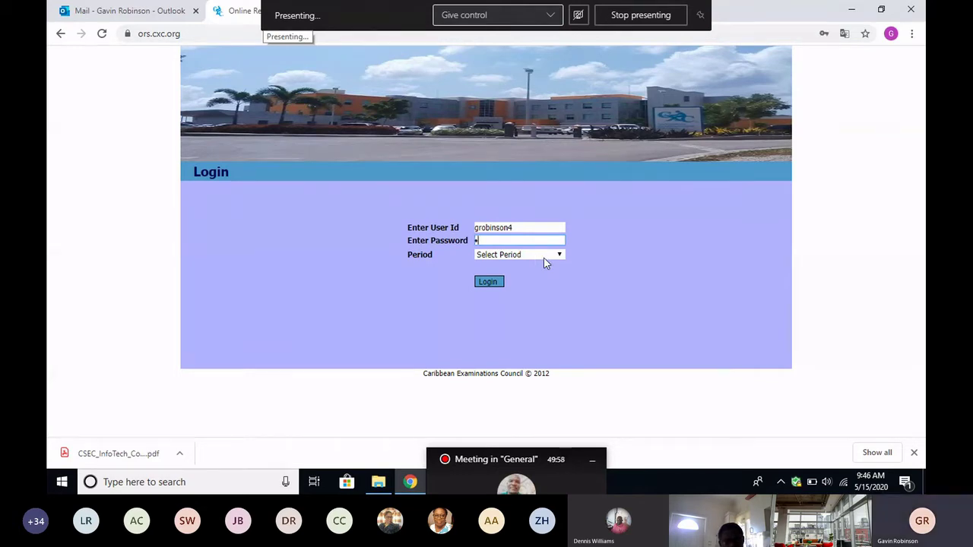
pyautogui.write('••••')
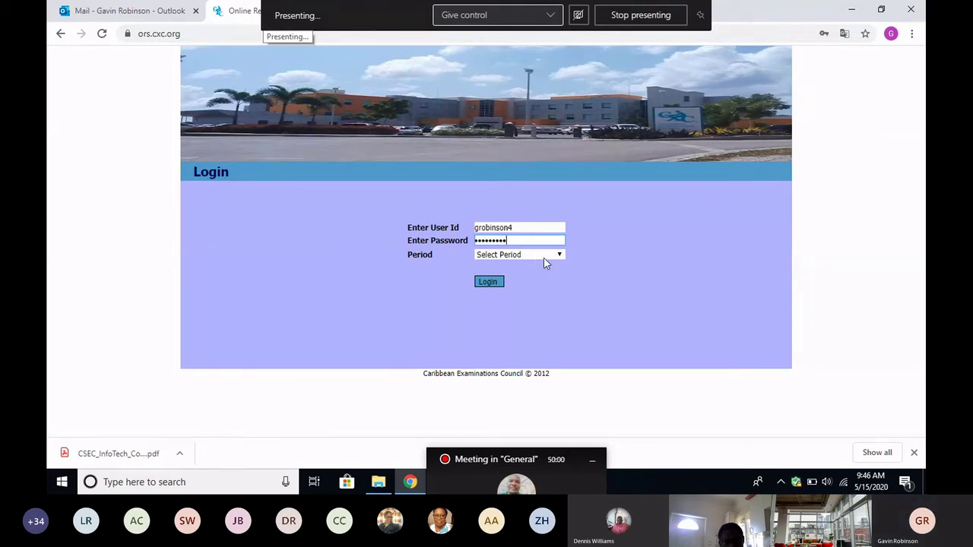
pyautogui.click(559, 257)
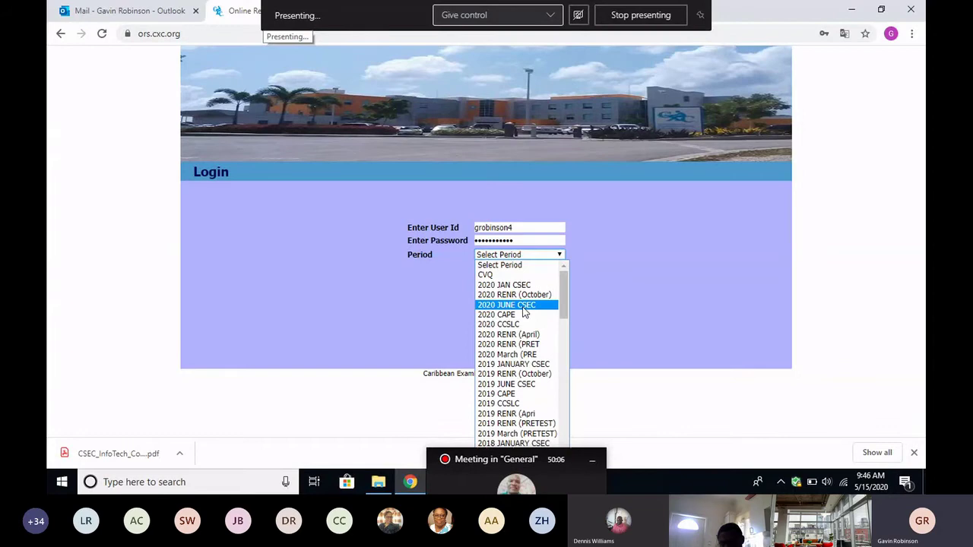
pyautogui.click(523, 305)
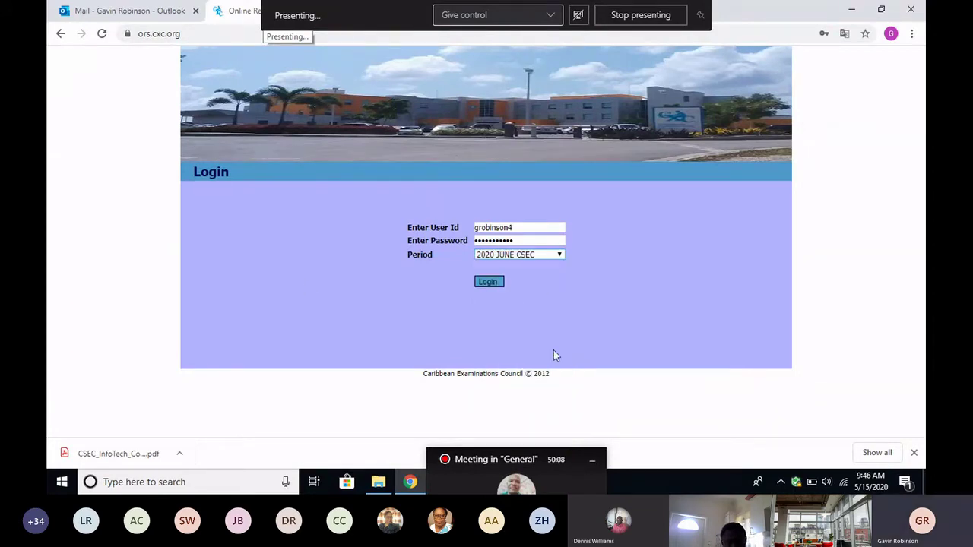
pyautogui.click(490, 283)
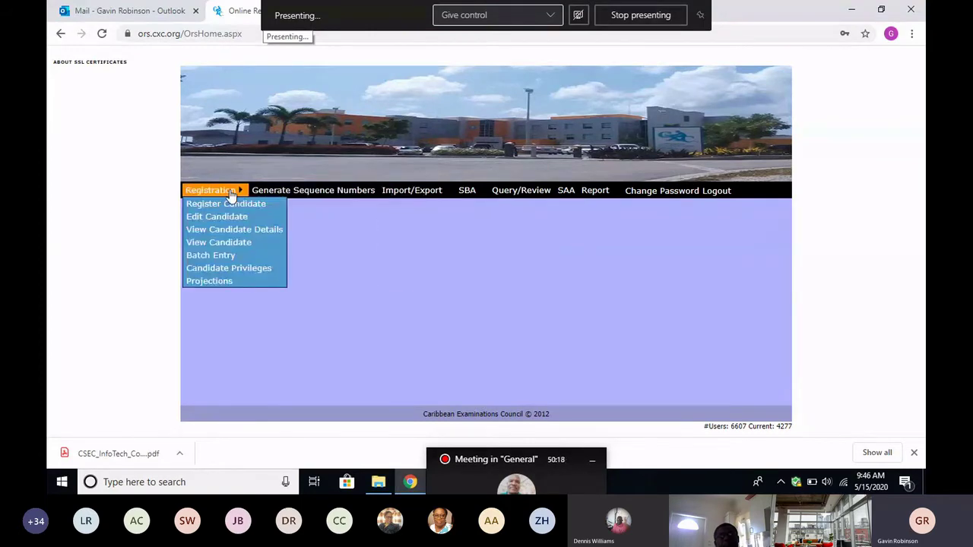
# Choose SBA Data Capture from the SBA menu.
pyautogui.moveTo(466, 191)
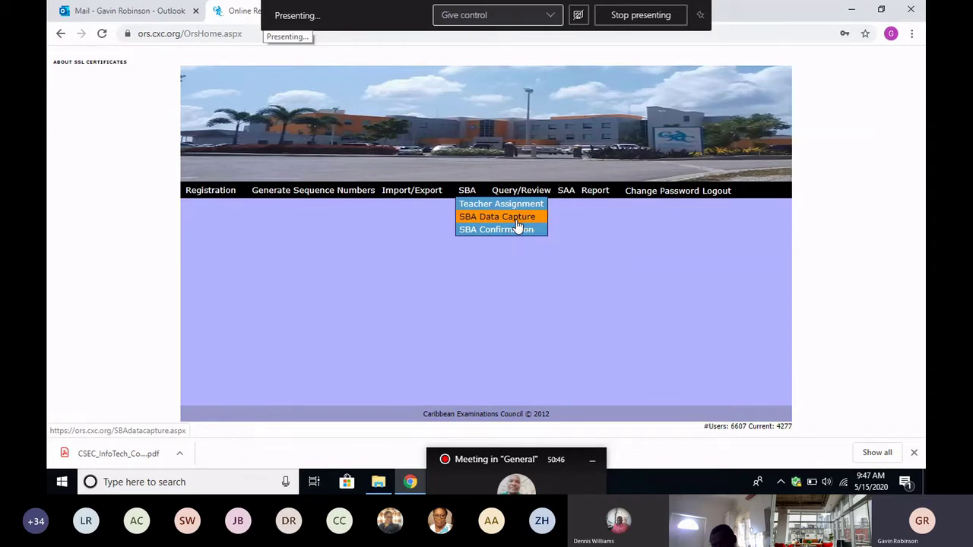
pyautogui.click(516, 220)
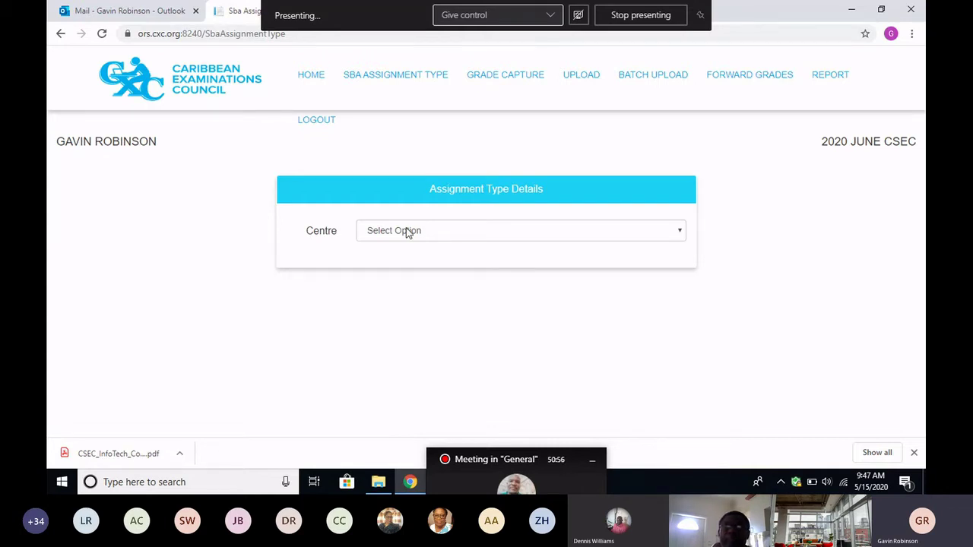
# Select centre 060006 - CLIFTON HUNTER HIGH SCHOOL and pick a teacher from the Teacher list.
pyautogui.click(679, 231)
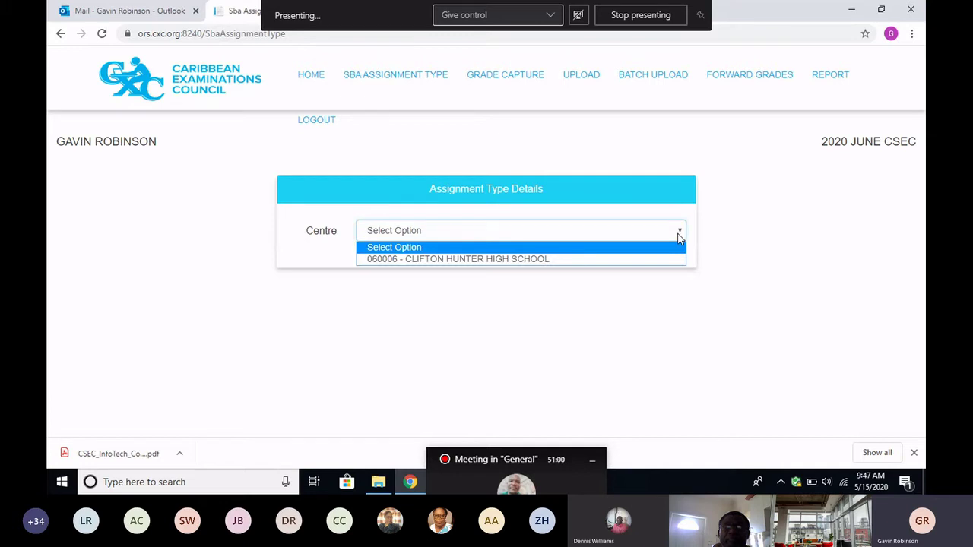
pyautogui.click(523, 260)
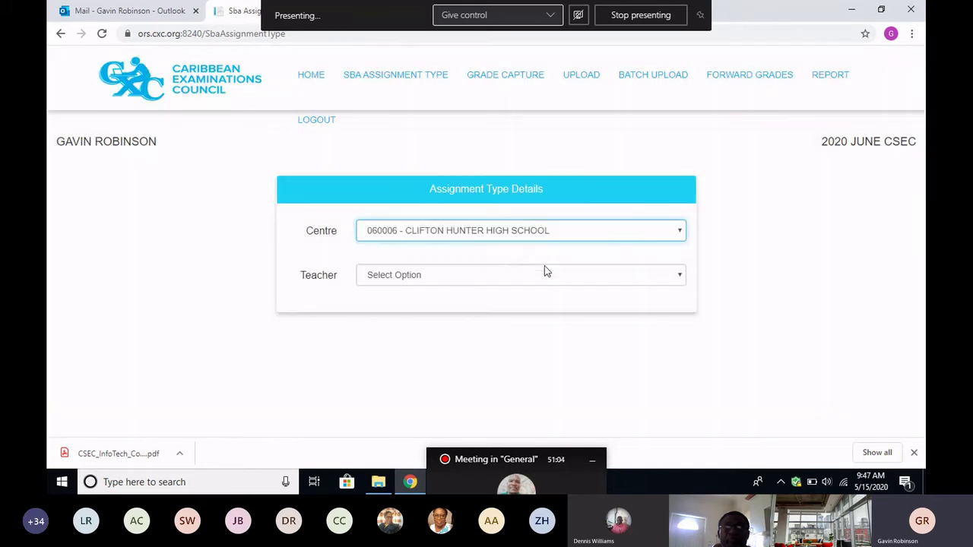
pyautogui.click(675, 277)
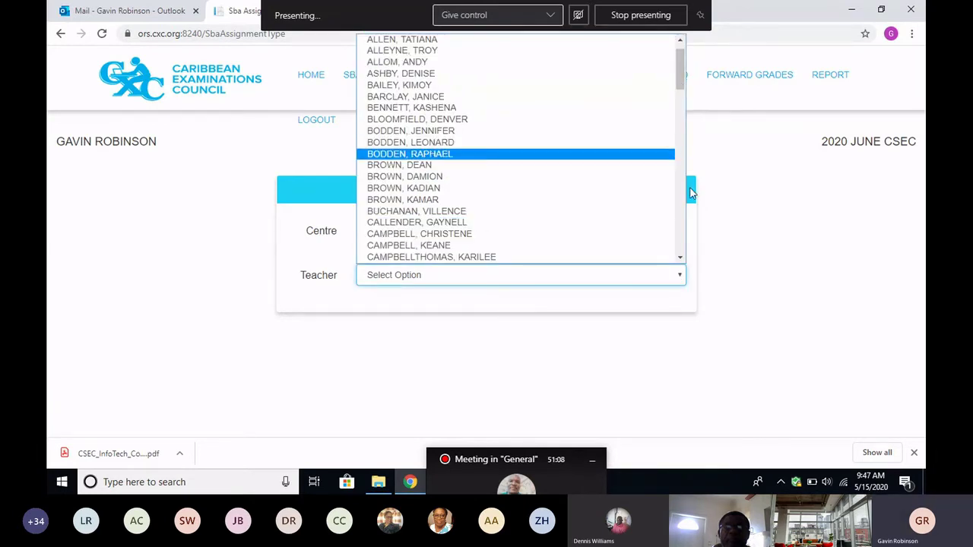
pyautogui.moveTo(682, 74); pyautogui.dragTo(671, 139)
pyautogui.click(671, 135)
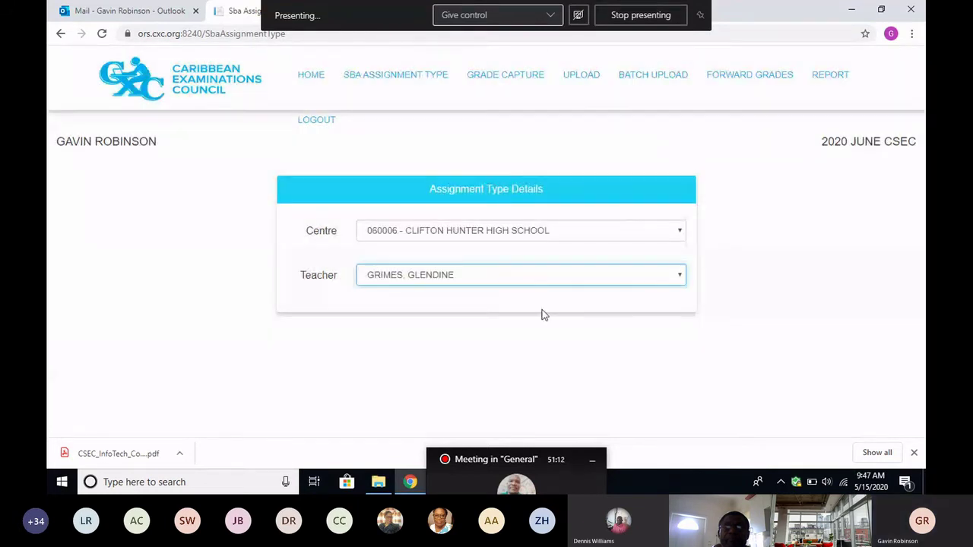
pyautogui.click(685, 277)
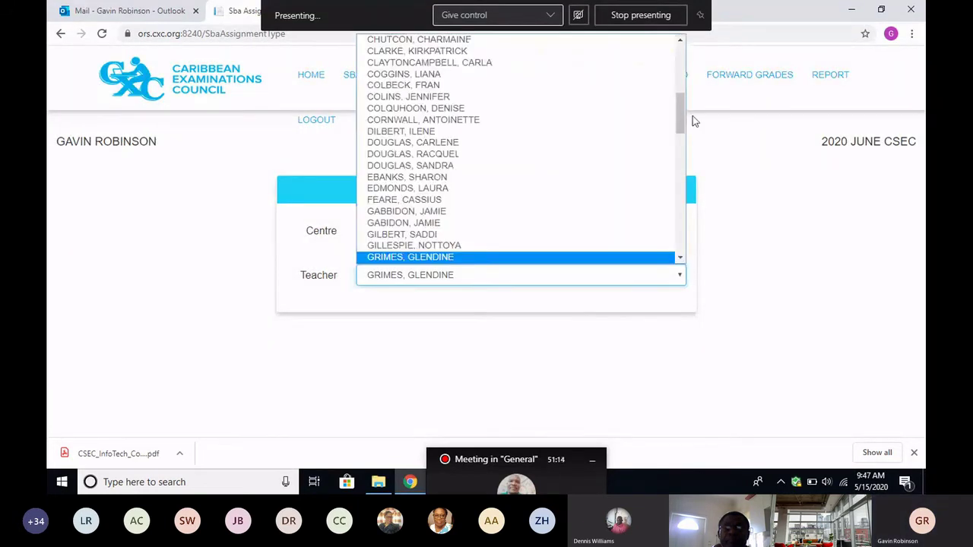
pyautogui.moveTo(681, 120); pyautogui.dragTo(673, 200)
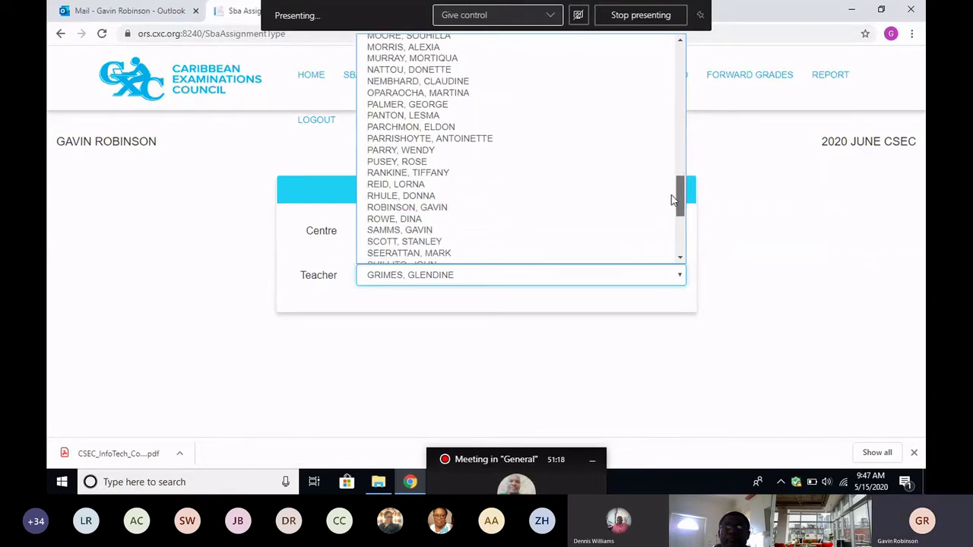
pyautogui.click(462, 207)
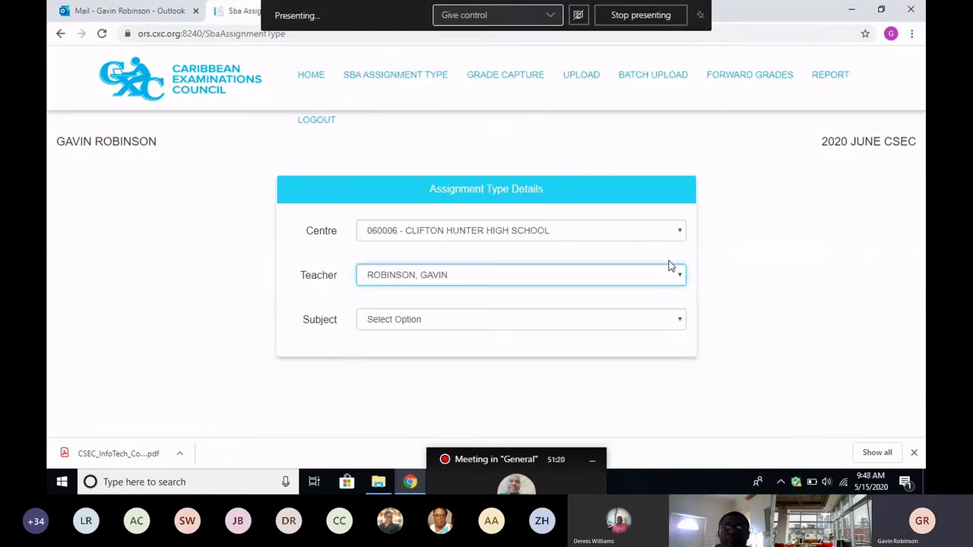
pyautogui.click(682, 322)
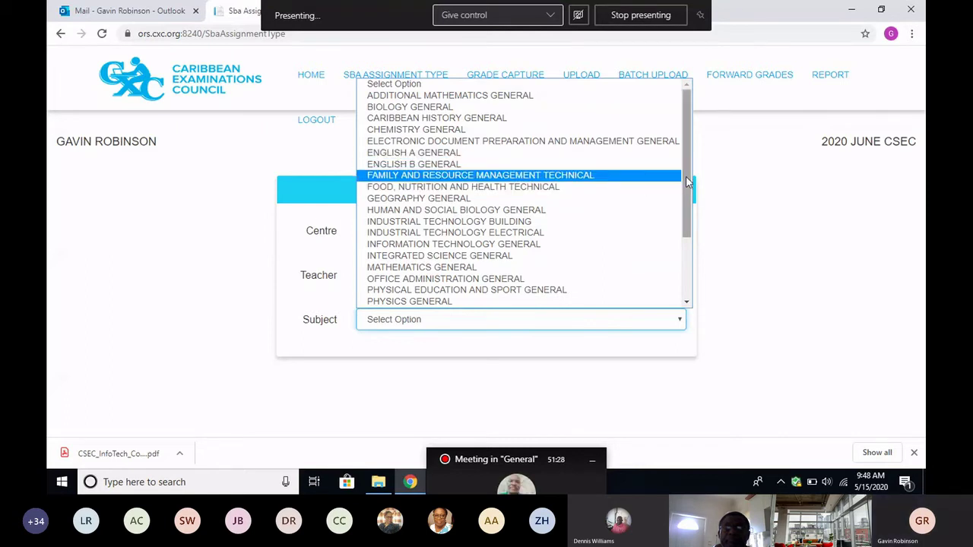
# Dismiss the Subject list unchanged and reassign the SBA to another teacher from the list.
pyautogui.moveTo(686, 176); pyautogui.dragTo(685, 245)
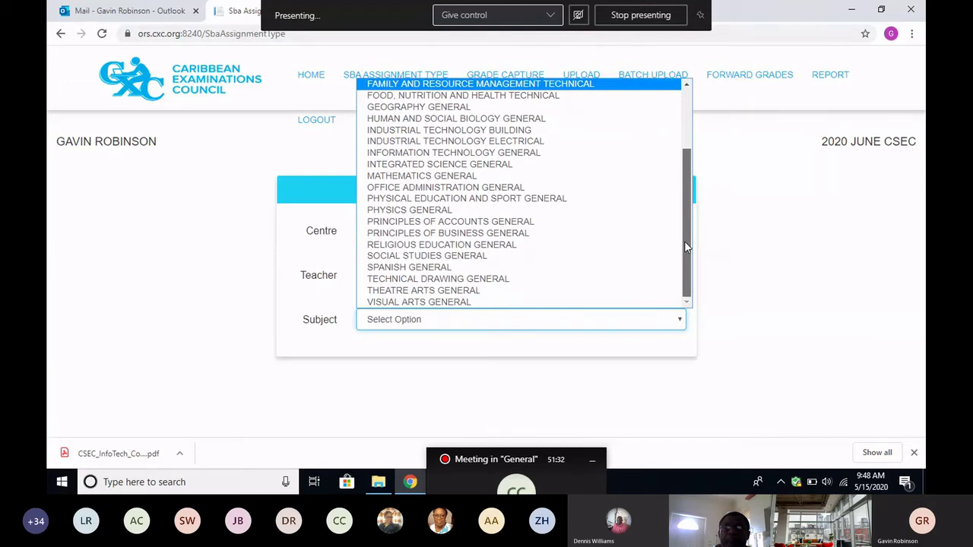
pyautogui.click(743, 272)
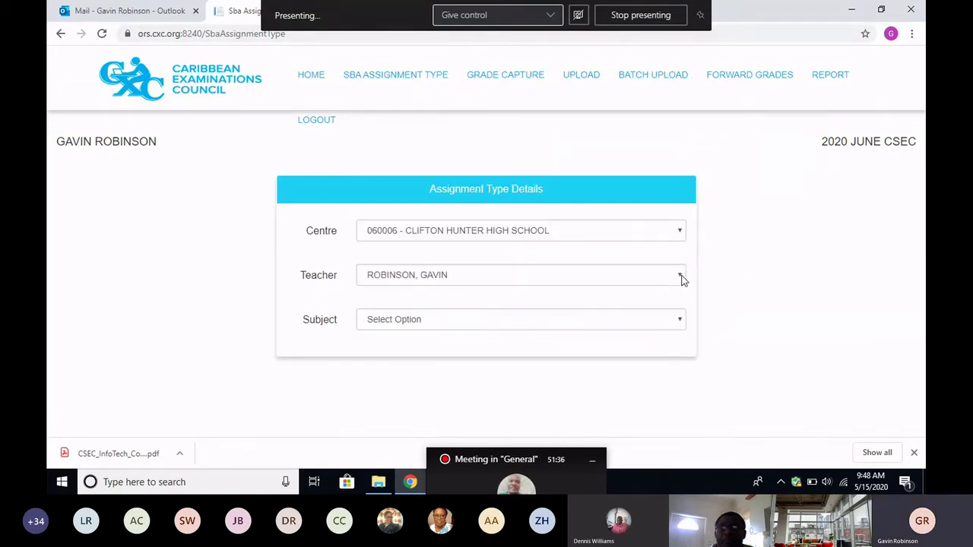
pyautogui.click(681, 280)
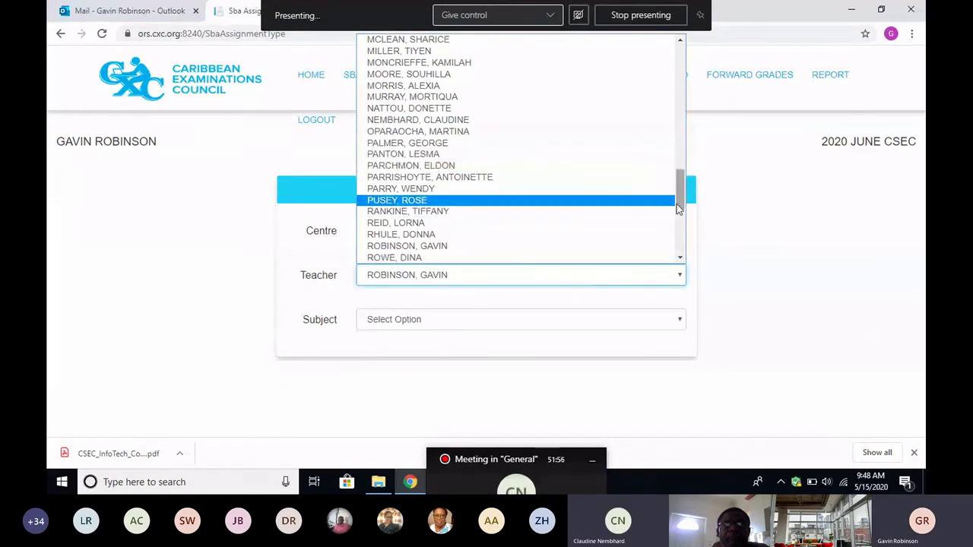
pyautogui.moveTo(681, 201); pyautogui.dragTo(695, 180)
pyautogui.click(472, 248)
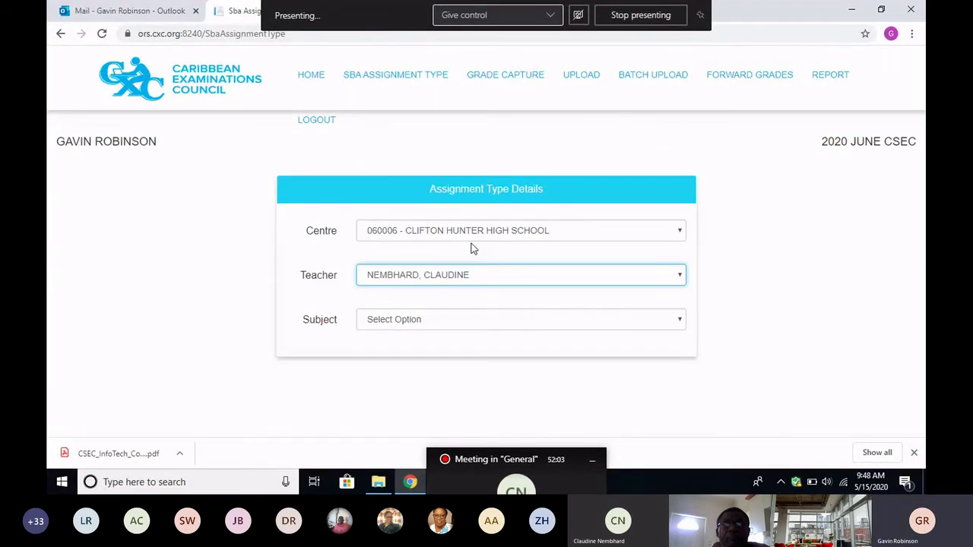
# Set the subject to RELIGIOUS EDUCATION GENERAL with the CHRISTIANITY option.
pyautogui.click(679, 281)
pyautogui.click(681, 281)
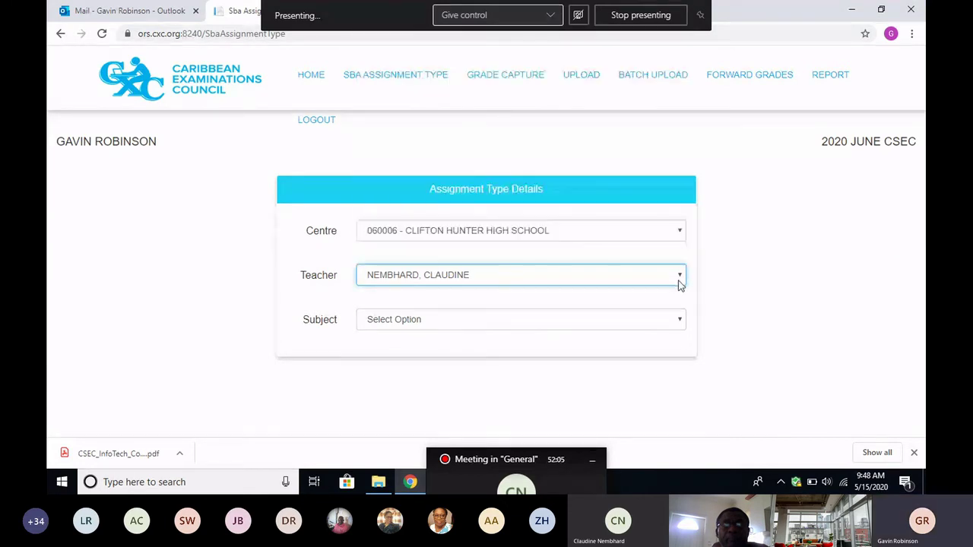
pyautogui.click(682, 321)
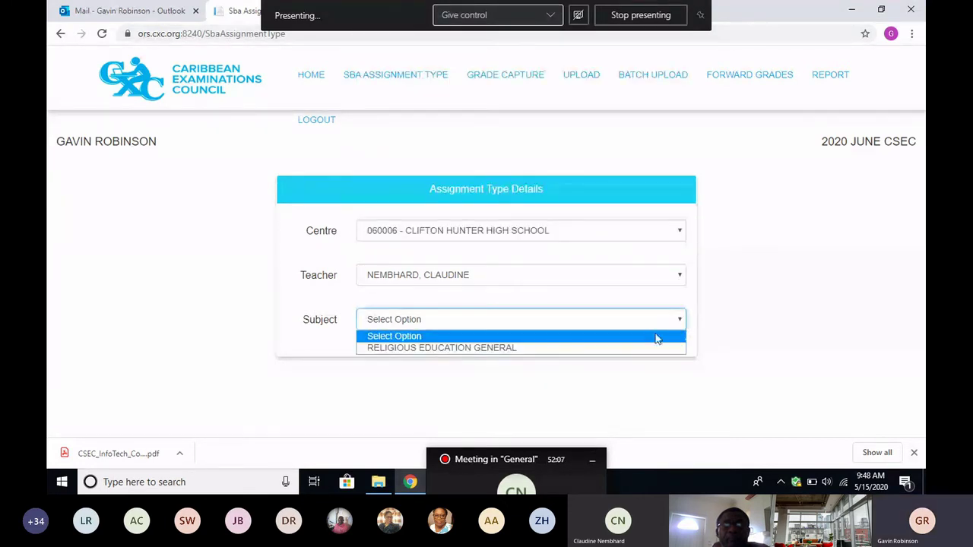
pyautogui.click(572, 349)
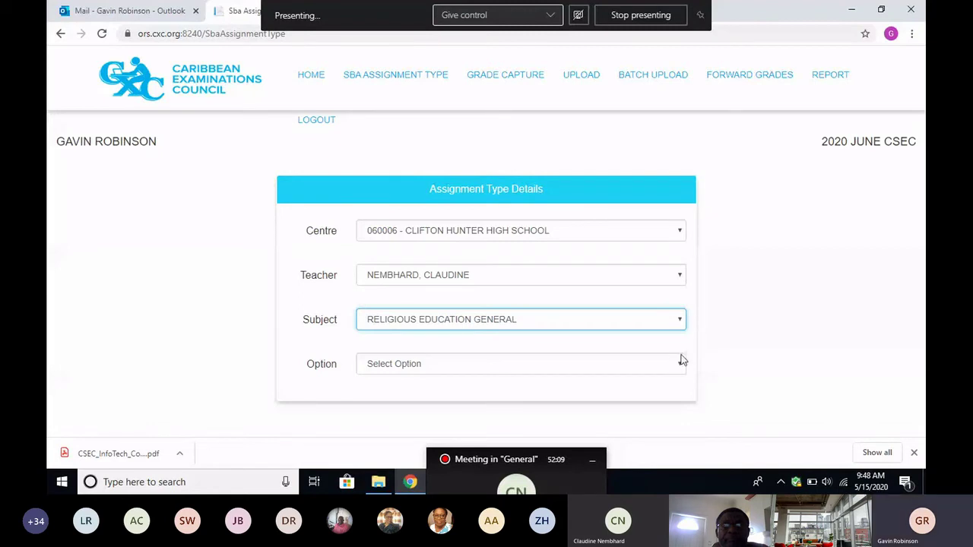
pyautogui.click(680, 363)
pyautogui.click(486, 393)
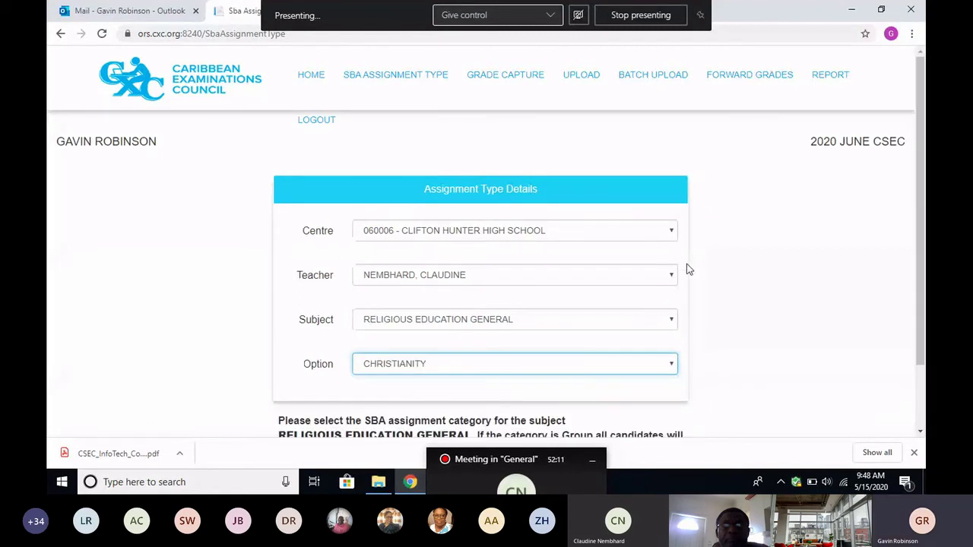
pyautogui.scroll(-1, 687, 269)
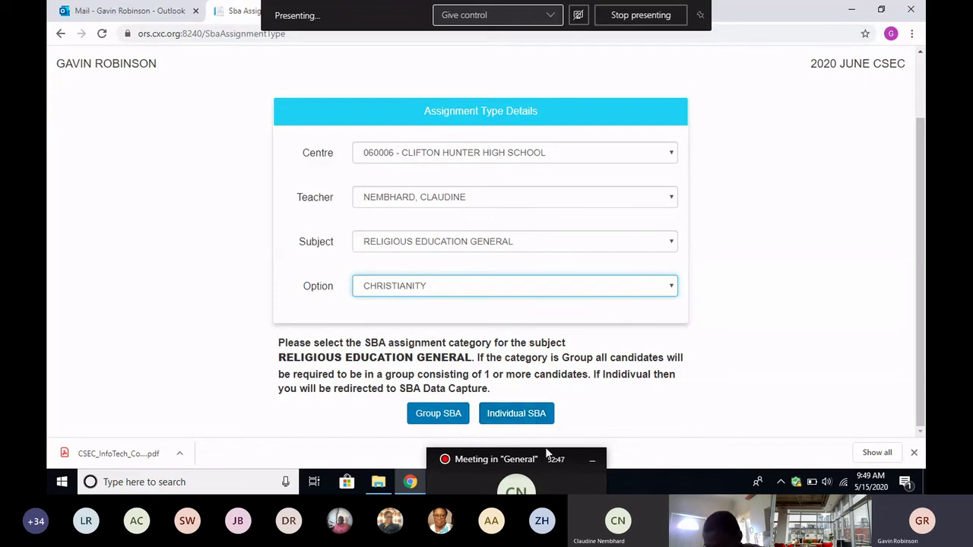
# Choose Individual SBA and scroll to the grade table of 9 candidates' profile scores and totals.
pyautogui.click(514, 415)
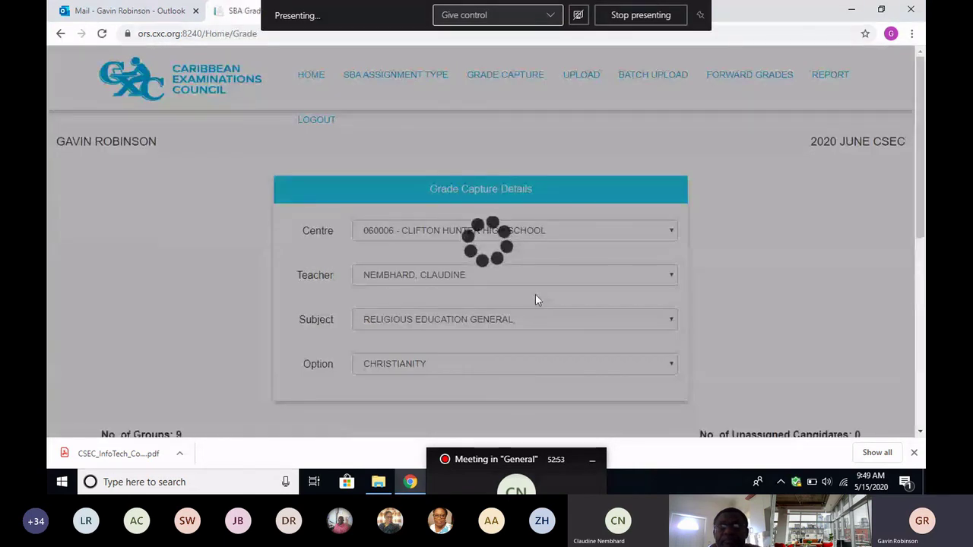
pyautogui.scroll(-9, 536, 300)
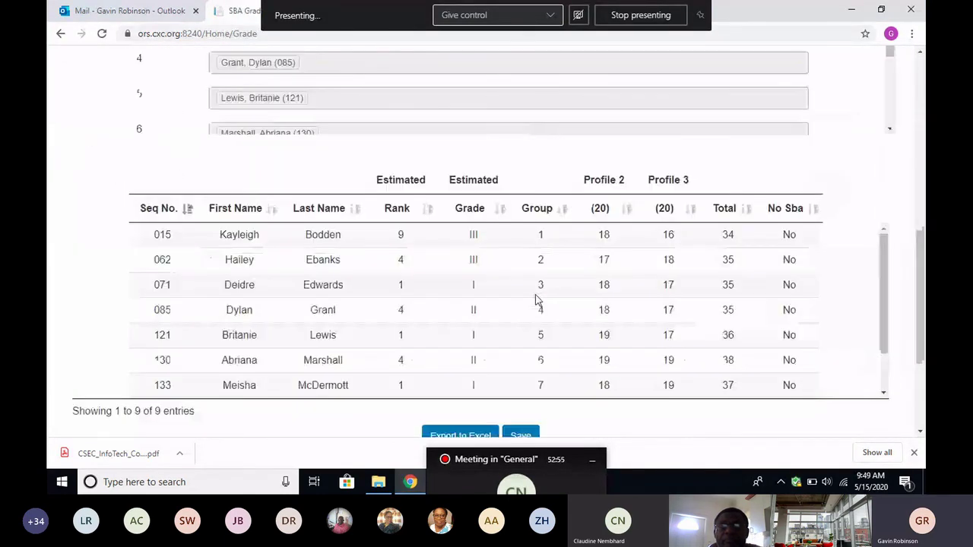
pyautogui.scroll(2, 535, 300)
pyautogui.scroll(-1, 517, 339)
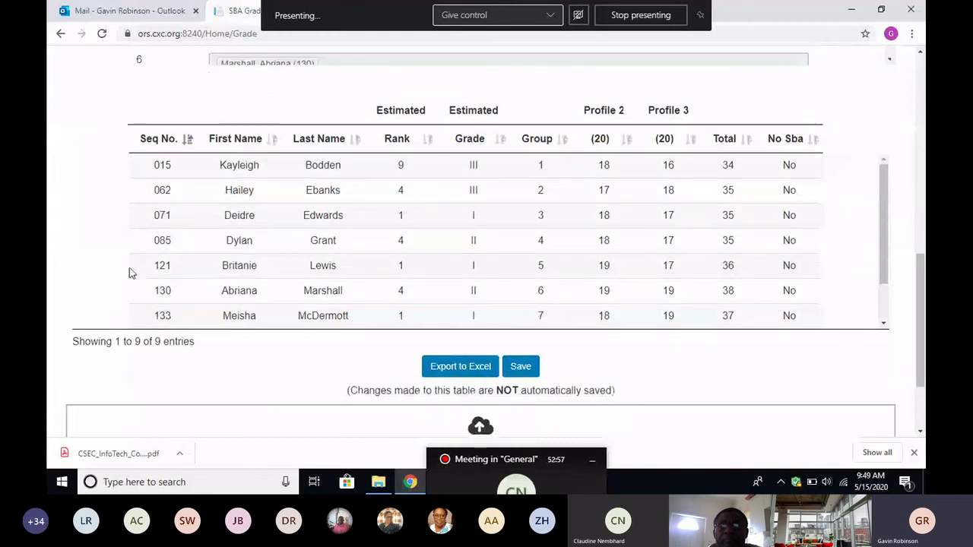